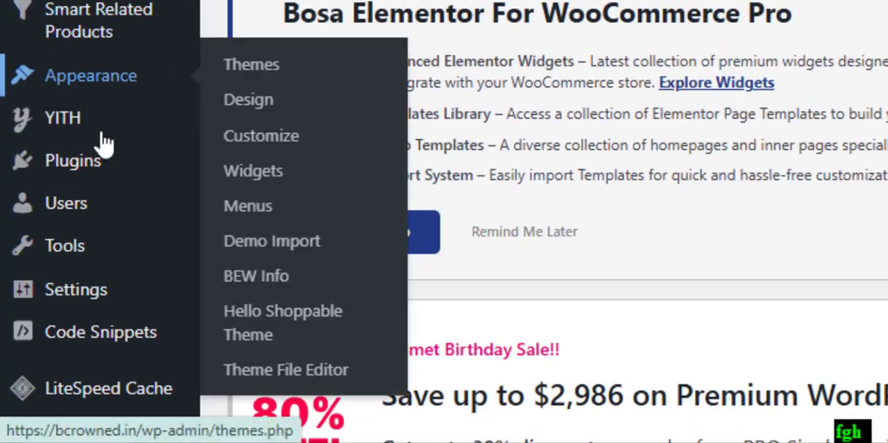
# Step: Search the plugins available for installation for "advanced shipment tracking" and look over the results
pyautogui.moveTo(115, 173)
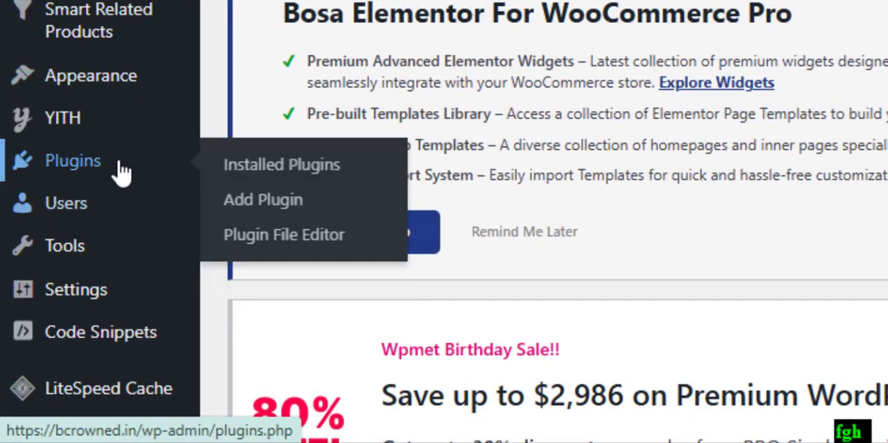
pyautogui.click(311, 200)
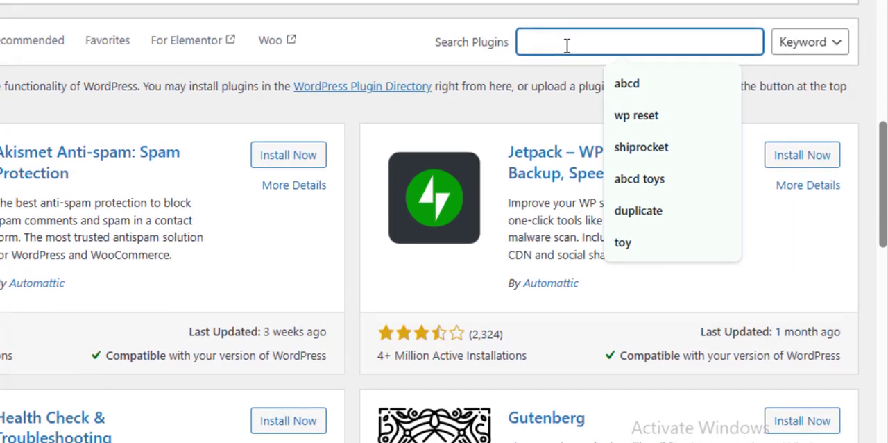
pyautogui.write('ad')
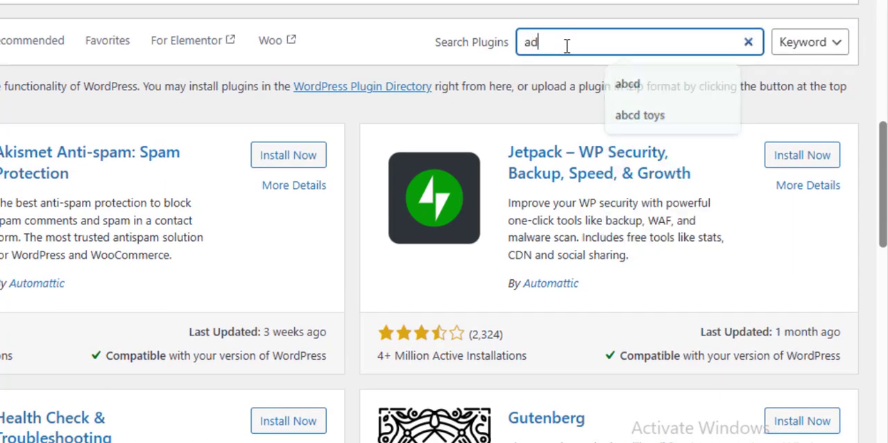
pyautogui.write('vanced shipment tracking')
pyautogui.scroll(-3, 512, 258)
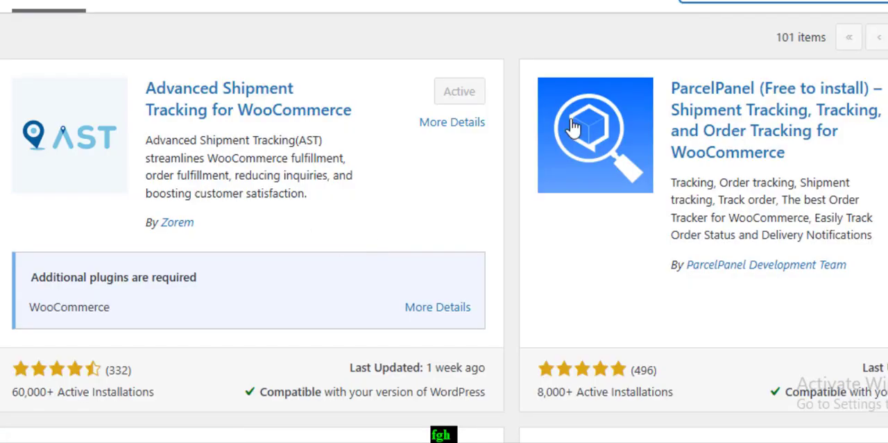
pyautogui.scroll(-5, 417, 154)
pyautogui.scroll(6, 413, 167)
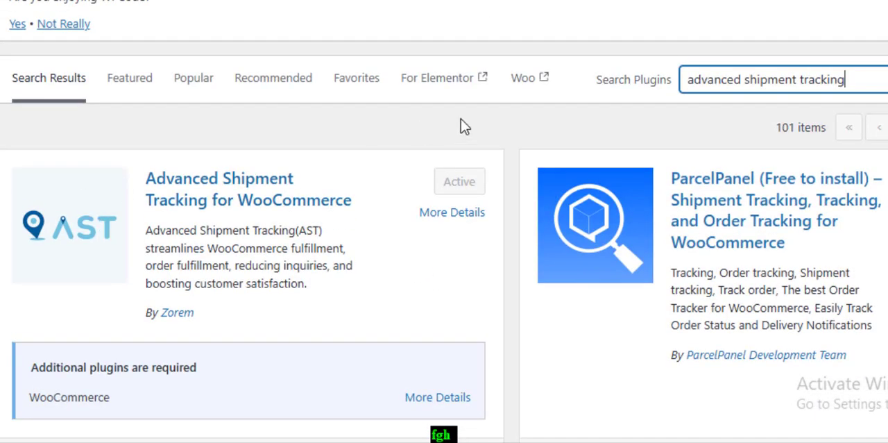
pyautogui.scroll(-2, 233, 333)
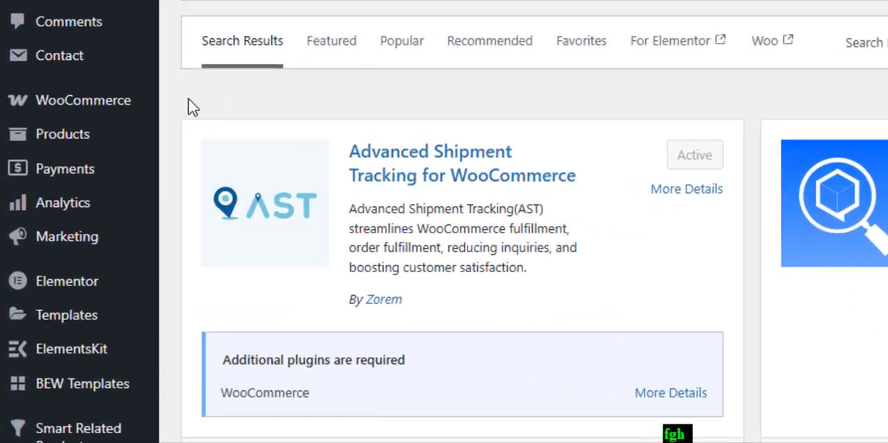
# Step: Open WooCommerce's Shipment Tracking settings page and look over its settings sections
pyautogui.moveTo(106, 79)
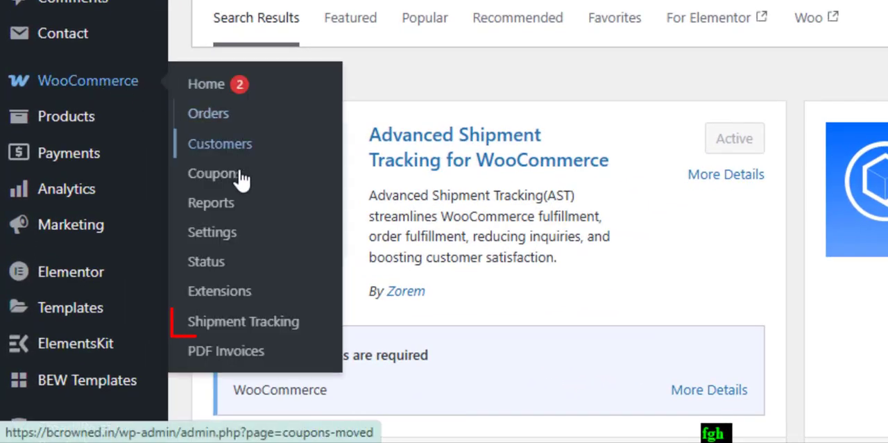
pyautogui.click(276, 332)
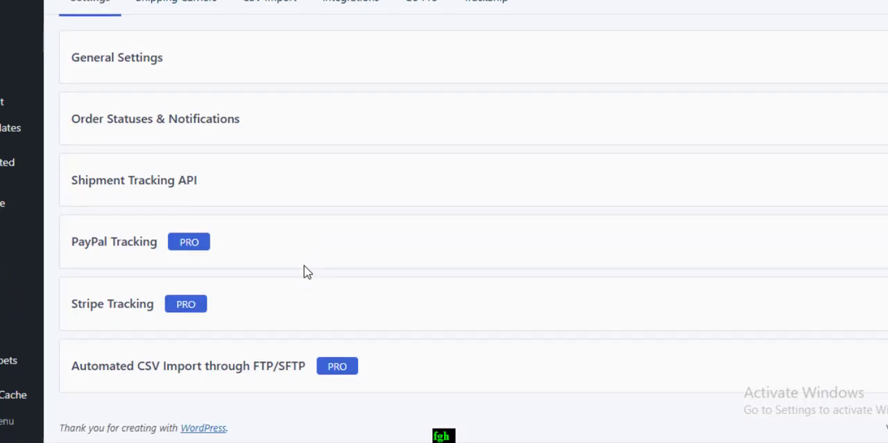
pyautogui.scroll(3, 305, 271)
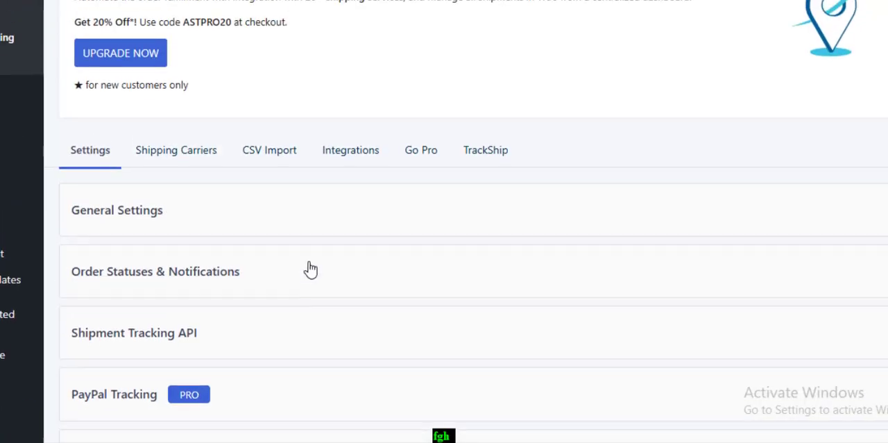
pyautogui.scroll(-1, 310, 269)
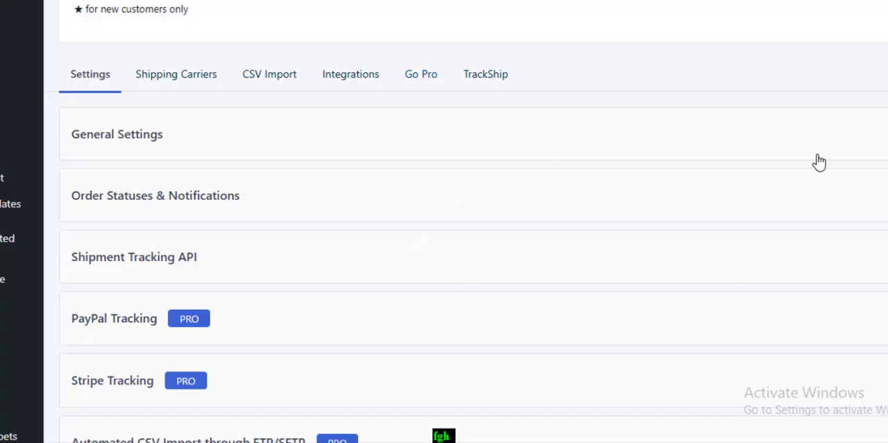
pyautogui.scroll(-1, 531, 260)
pyautogui.scroll(5, 662, 224)
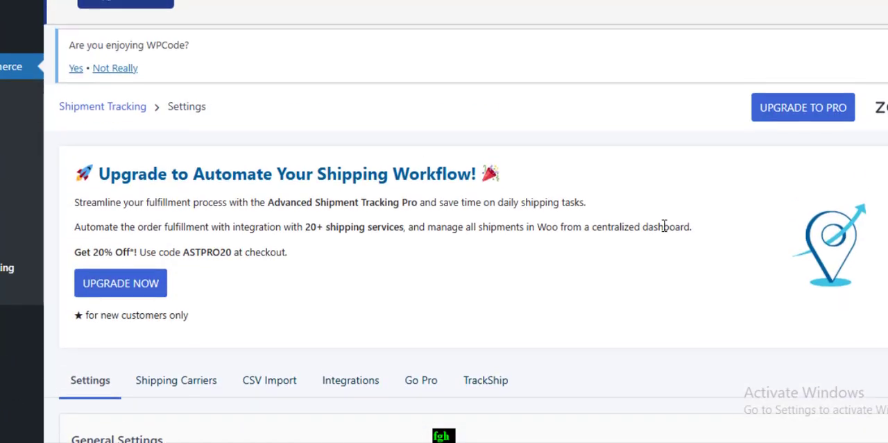
pyautogui.scroll(-4, 384, 256)
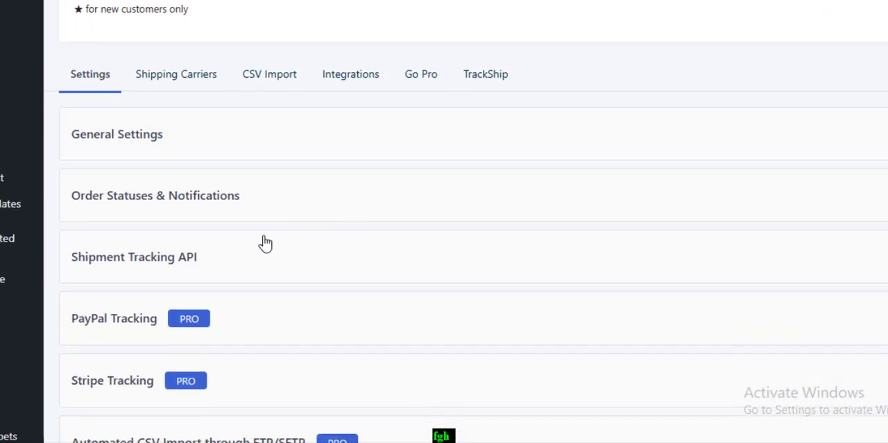
# Step: Expand General Settings and review the Add Tracking Order action and Order Emails Display options
pyautogui.click(245, 144)
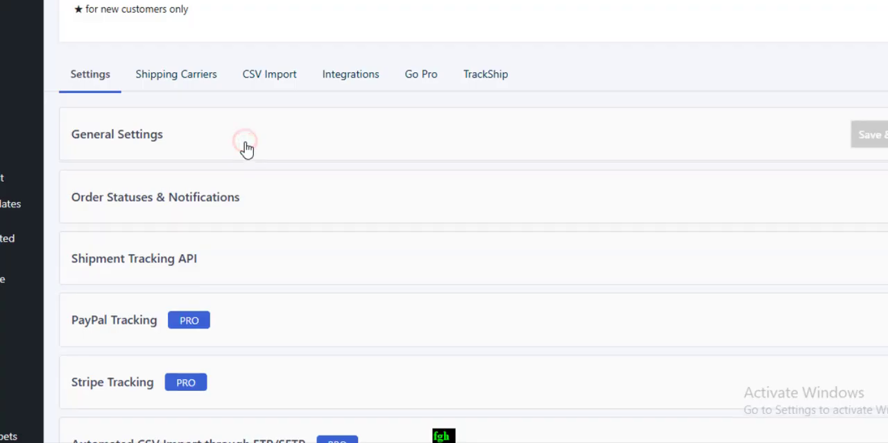
pyautogui.scroll(-1, 164, 153)
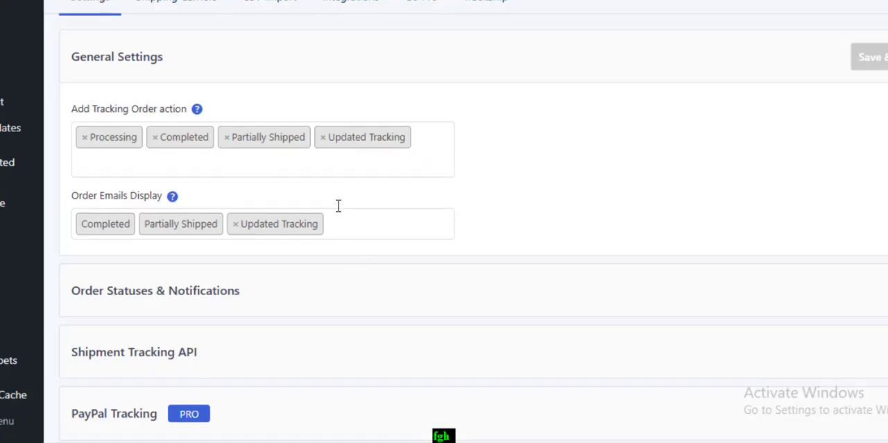
pyautogui.scroll(-1, 147, 187)
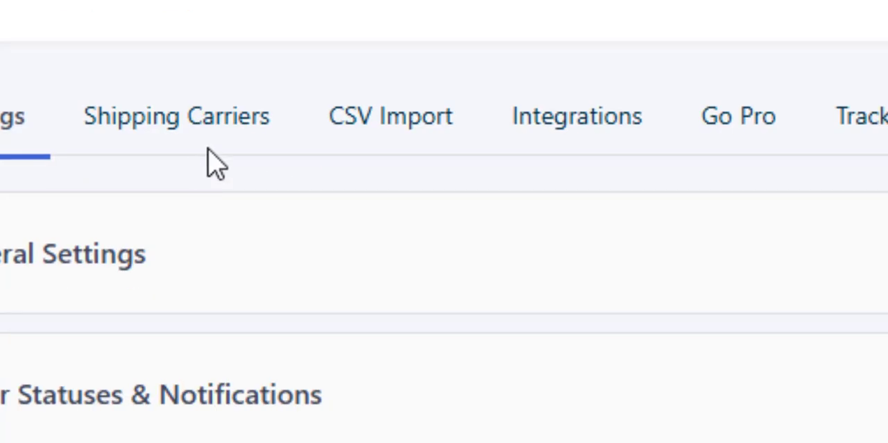
# Step: Open the Shipping Carriers settings, browse several pages of carriers available to enable, and close the carrier selection
pyautogui.click(207, 127)
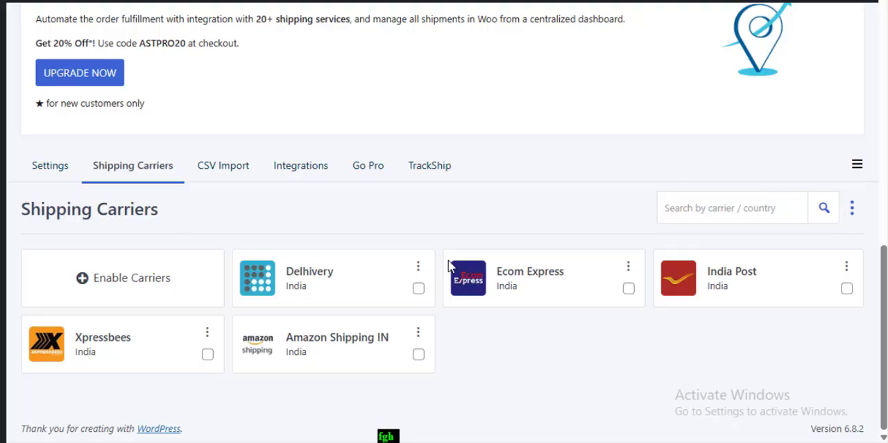
pyautogui.click(122, 279)
pyautogui.scroll(-5, 702, 194)
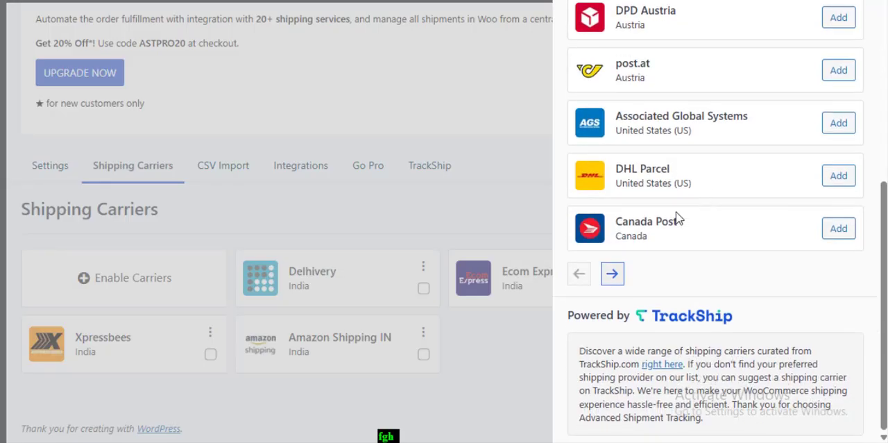
pyautogui.scroll(2, 675, 218)
pyautogui.scroll(-2, 674, 218)
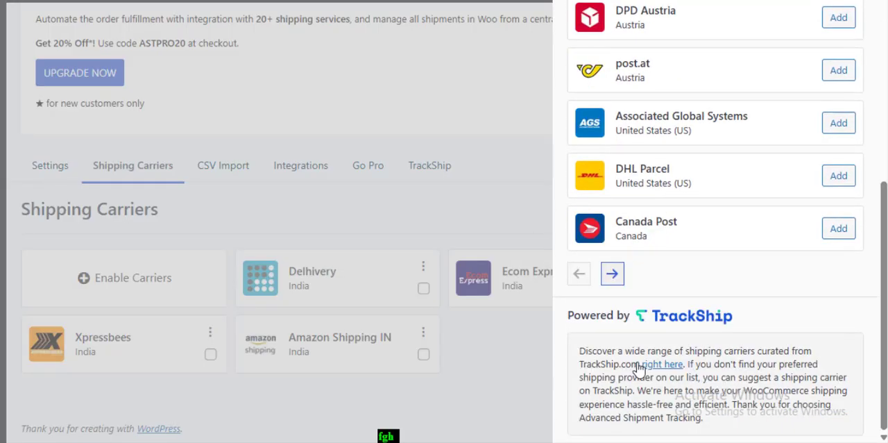
pyautogui.click(614, 274)
pyautogui.scroll(2, 639, 199)
pyautogui.scroll(-5, 658, 188)
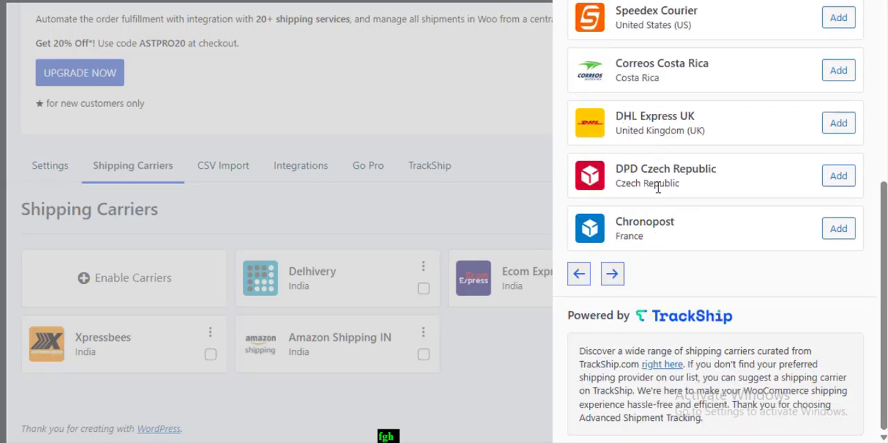
pyautogui.click(611, 275)
pyautogui.scroll(5, 645, 174)
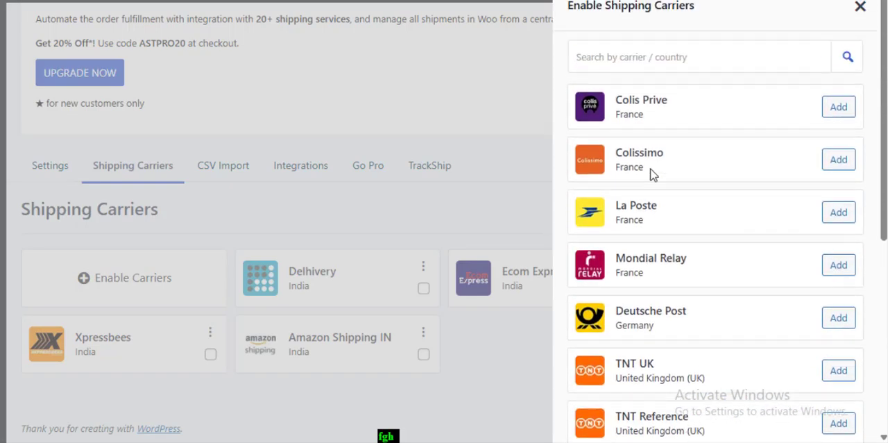
pyautogui.scroll(-5, 653, 194)
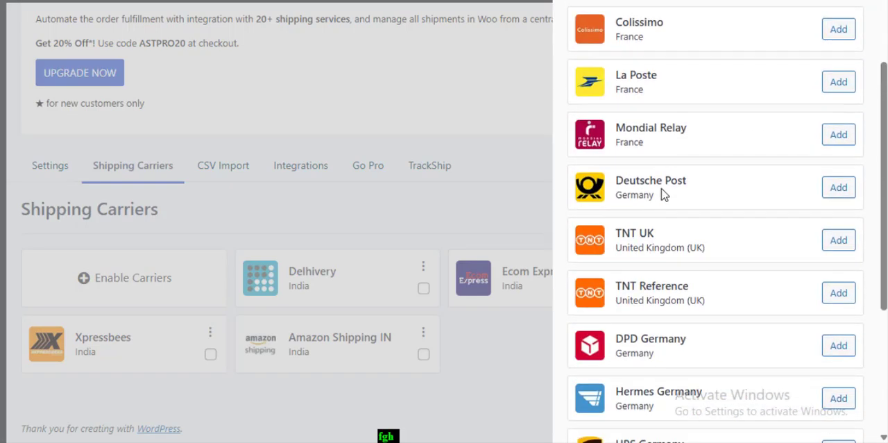
pyautogui.click(612, 273)
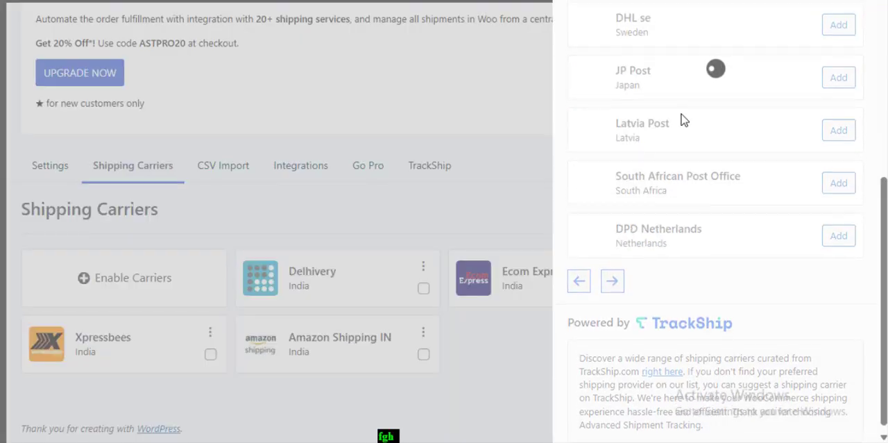
pyautogui.scroll(5, 625, 204)
pyautogui.scroll(-5, 672, 241)
pyautogui.scroll(5, 675, 229)
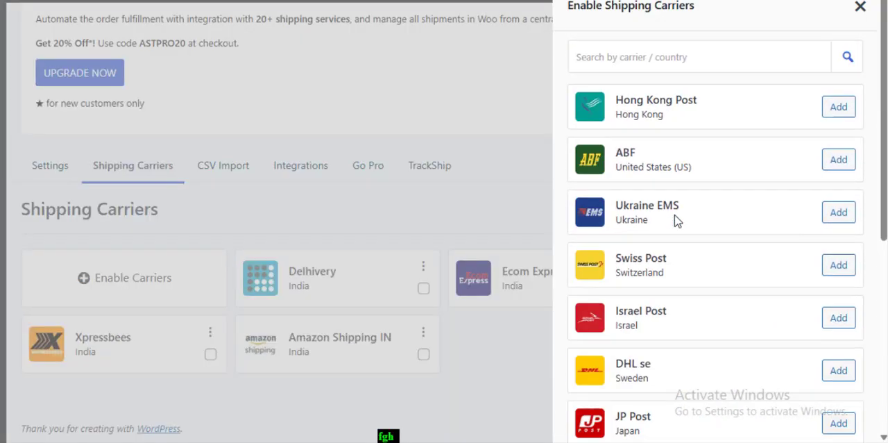
pyautogui.click(860, 7)
pyautogui.scroll(-3, 307, 304)
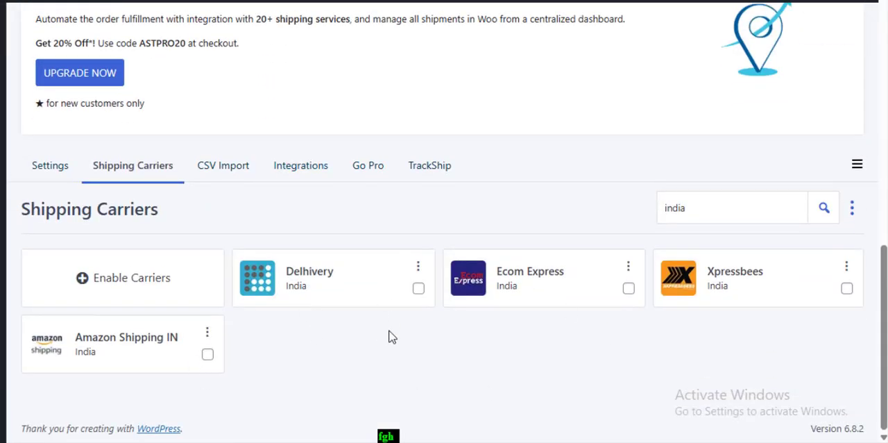
# Step: Reopen the carriers available to enable and search them for "india"
pyautogui.click(125, 278)
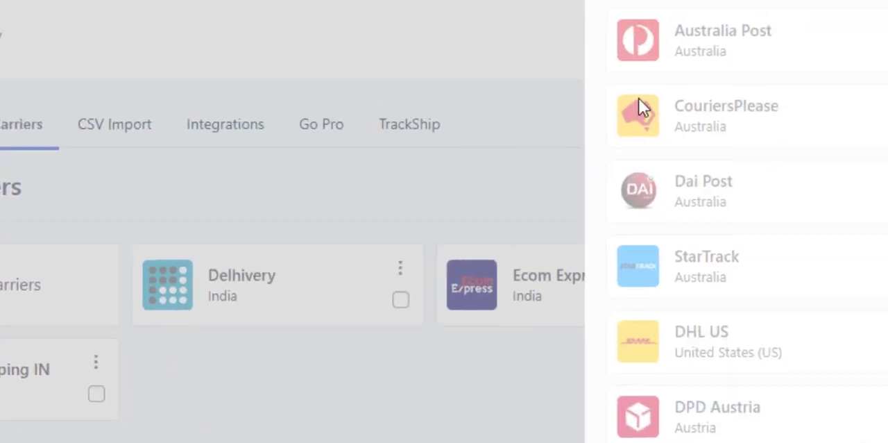
pyautogui.click(588, 38)
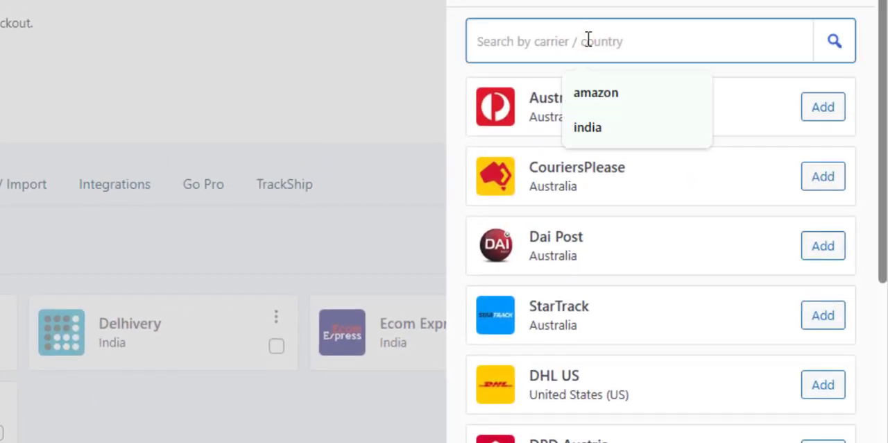
pyautogui.write('india')
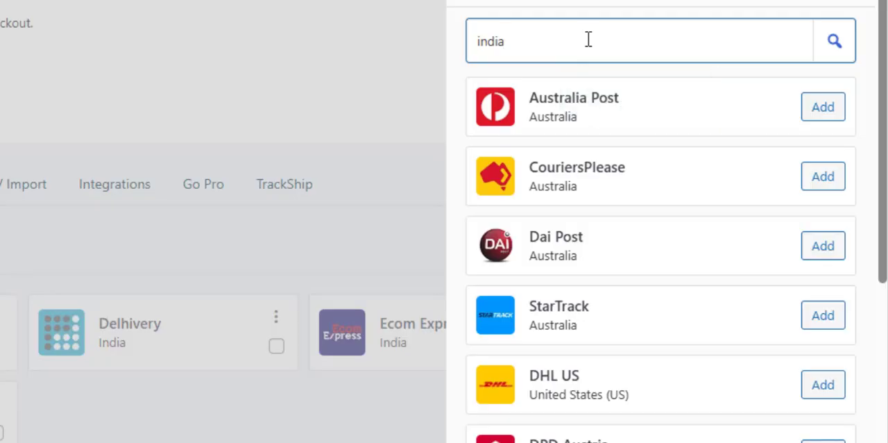
pyautogui.click(834, 41)
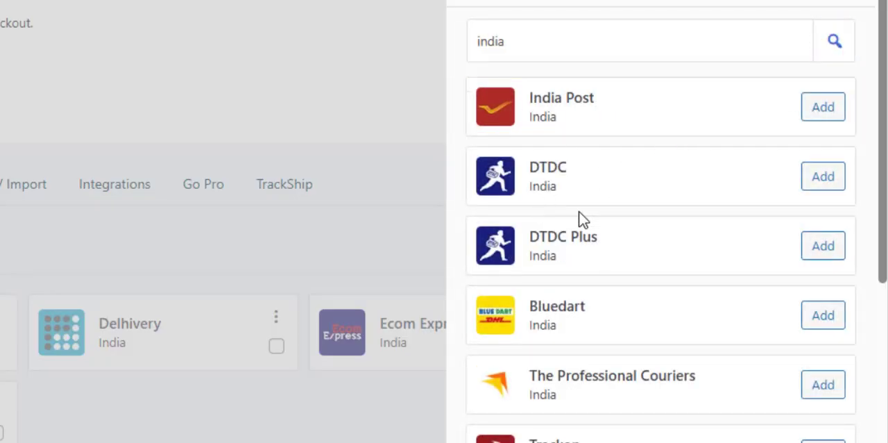
pyautogui.scroll(-3, 576, 222)
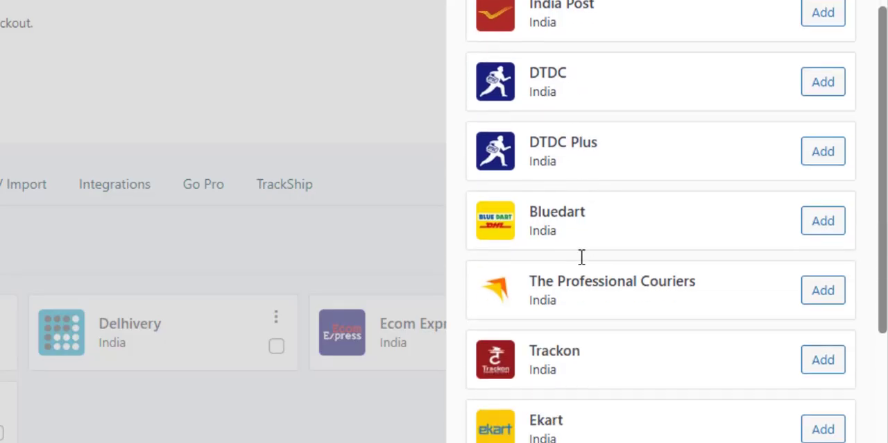
# Step: Add The Professional Couriers, ST courier, India Post and DTDC as shipping carriers, and close the carrier selection
pyautogui.click(829, 199)
pyautogui.scroll(-3, 640, 281)
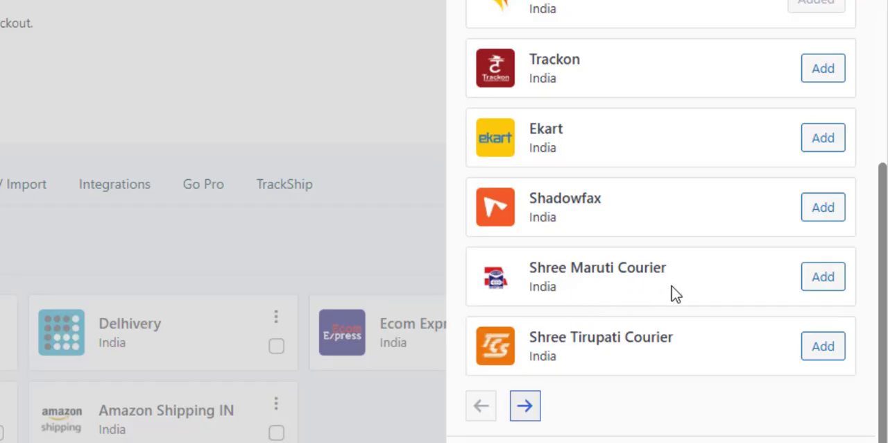
pyautogui.click(527, 408)
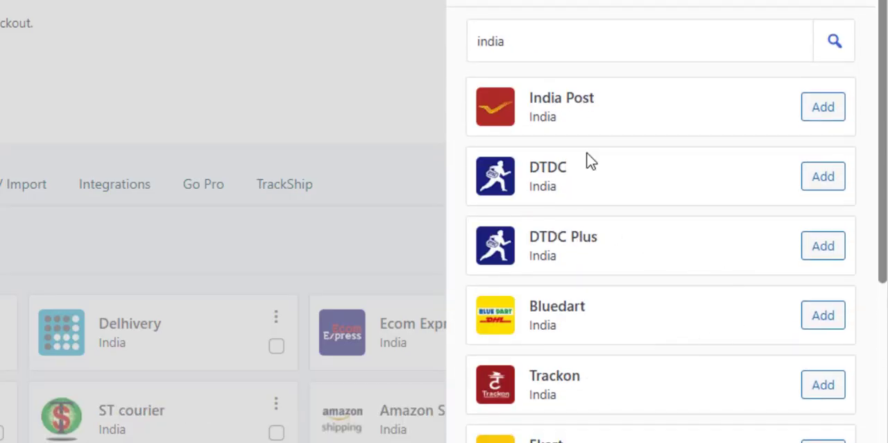
pyautogui.click(823, 108)
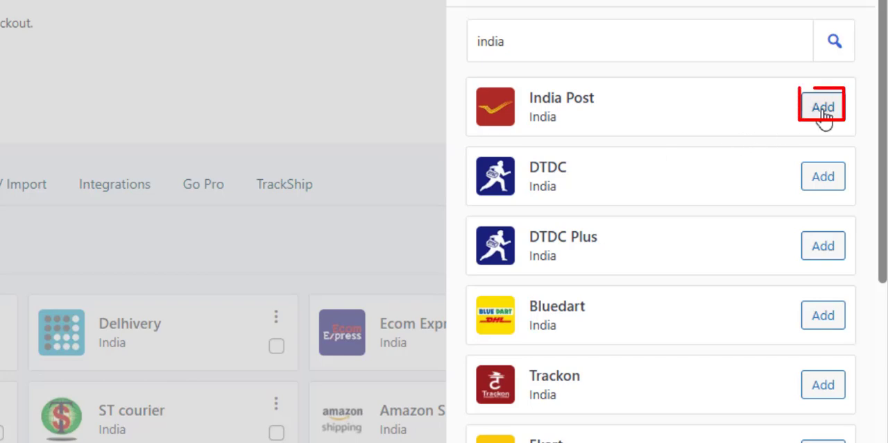
pyautogui.click(824, 179)
pyautogui.click(839, 1)
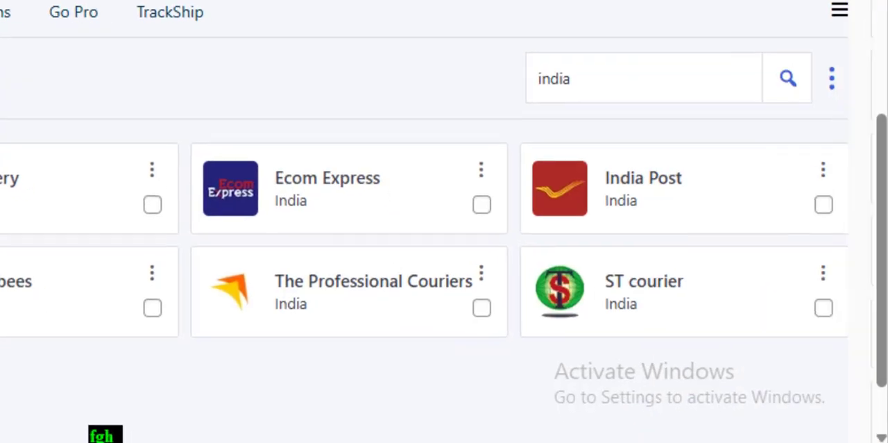
pyautogui.scroll(-2, 444, 221)
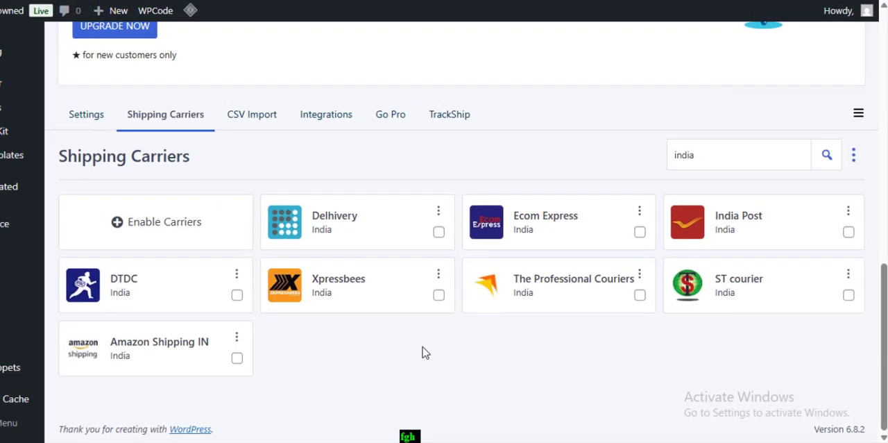
# Step: Go to the WooCommerce orders and open the details of the completed order
pyautogui.scroll(5, 417, 353)
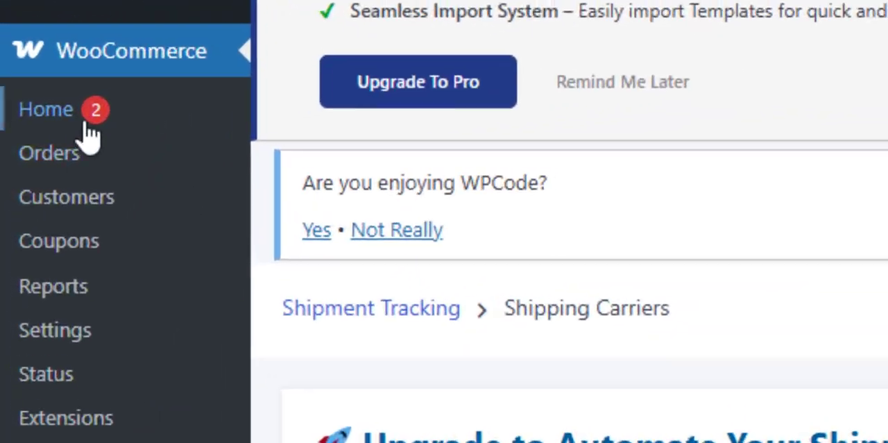
pyautogui.click(27, 162)
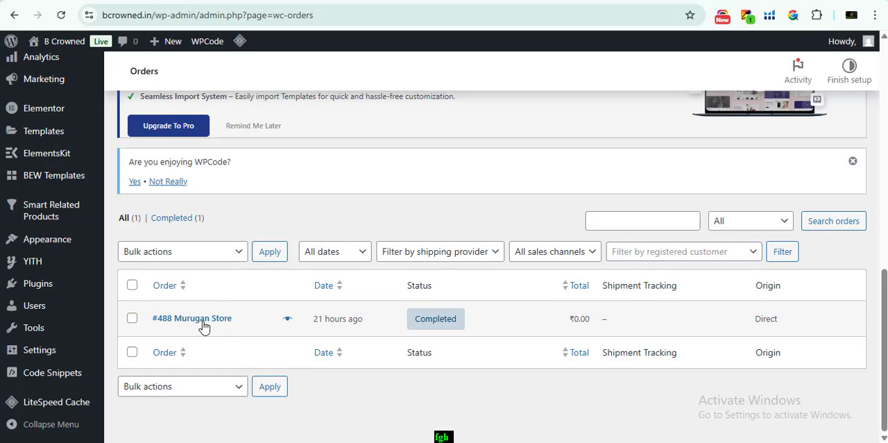
pyautogui.click(200, 320)
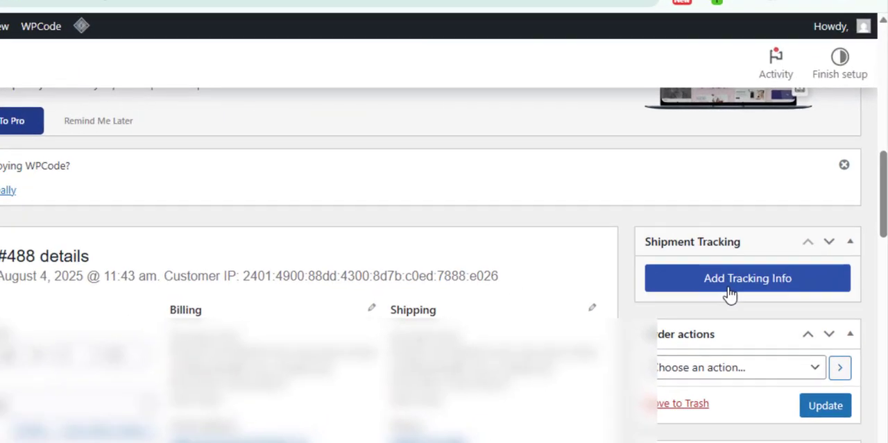
# Step: Start adding tracking info to the open order and paste the shipment's tracking number
pyautogui.click(750, 244)
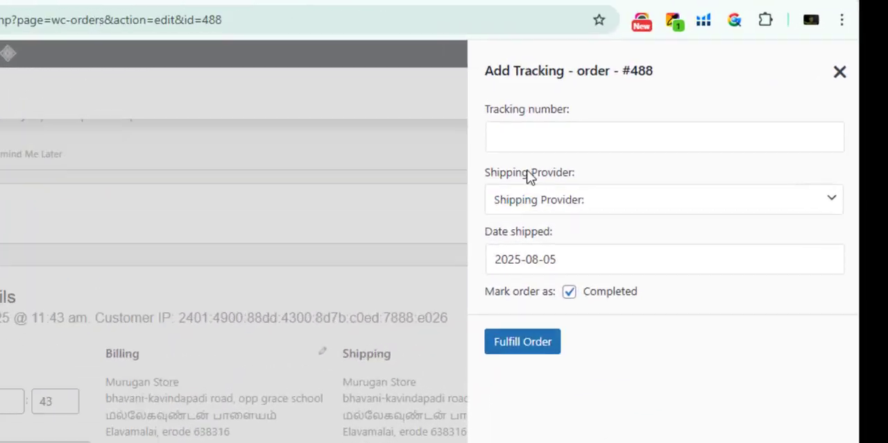
pyautogui.click(460, 102)
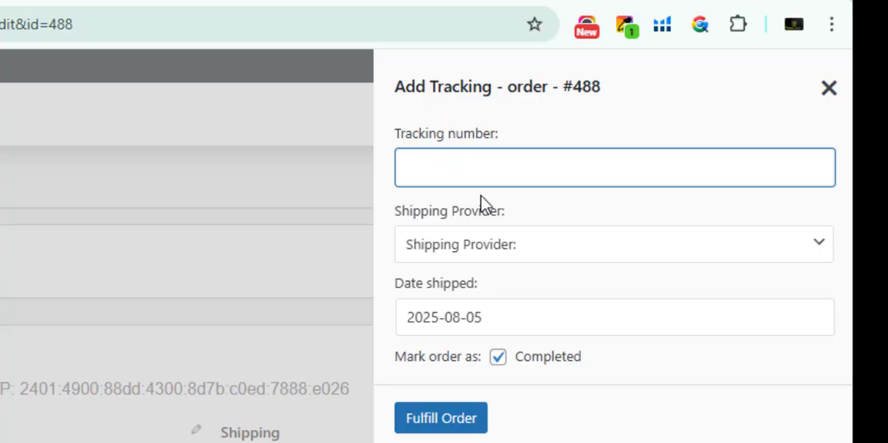
pyautogui.rightClick(451, 159)
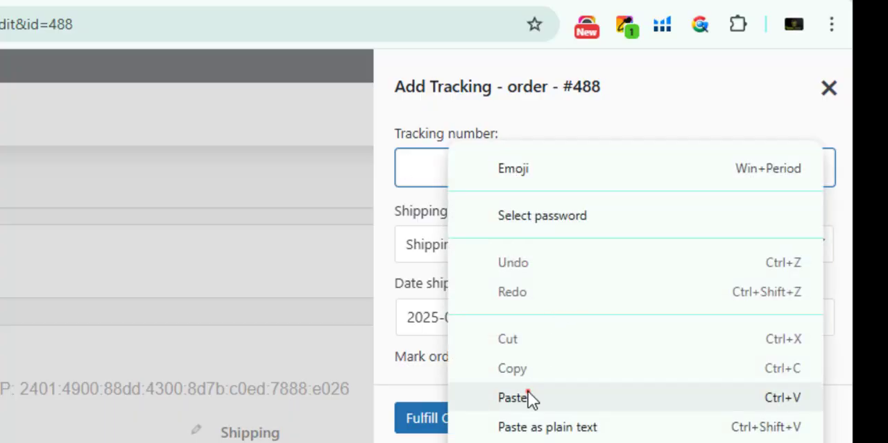
pyautogui.click(528, 391)
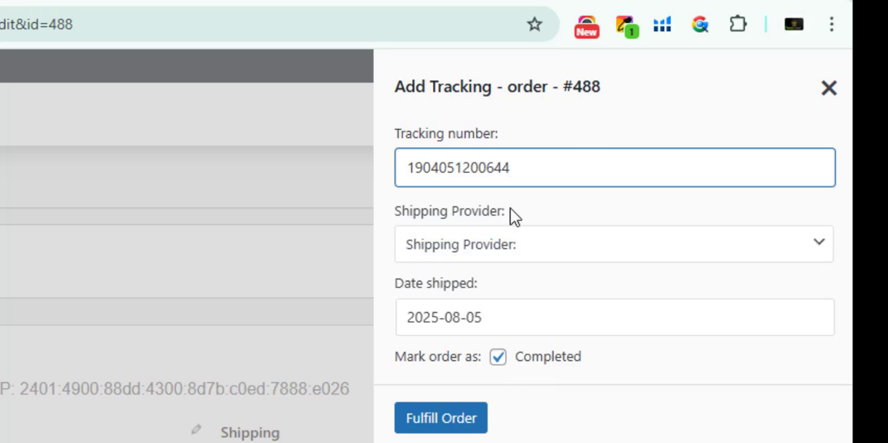
# Step: Look through the available Indian shipping providers and choose ST courier for the shipment
pyautogui.click(493, 250)
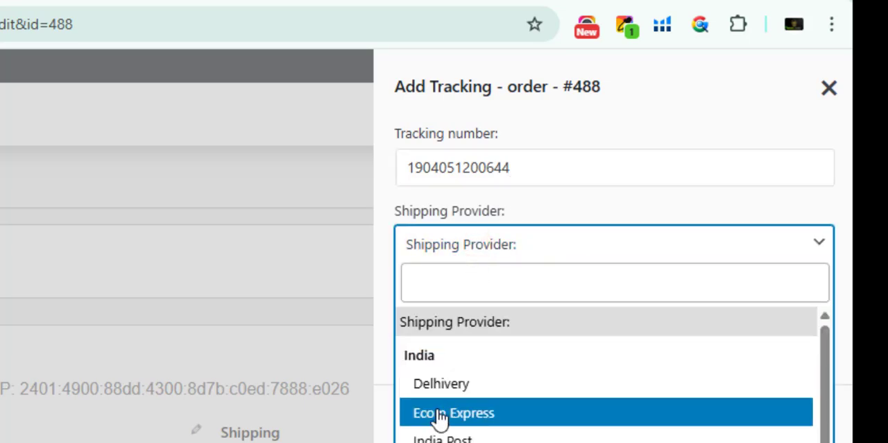
pyautogui.scroll(-2, 423, 417)
pyautogui.scroll(2, 534, 416)
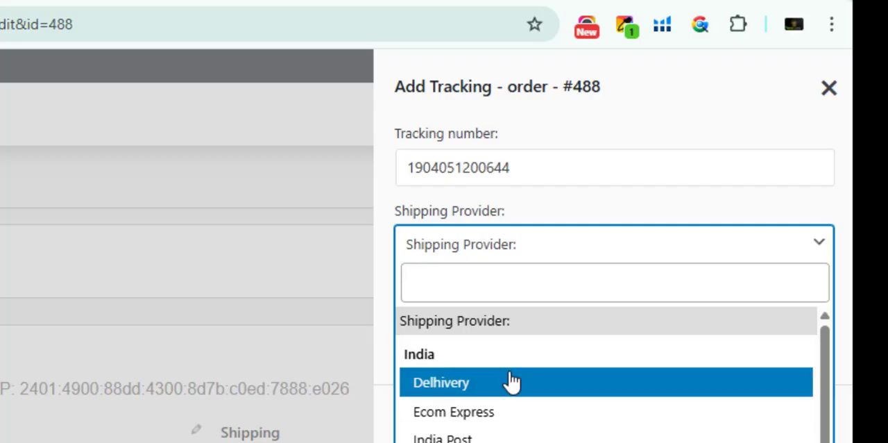
pyautogui.scroll(-2, 510, 389)
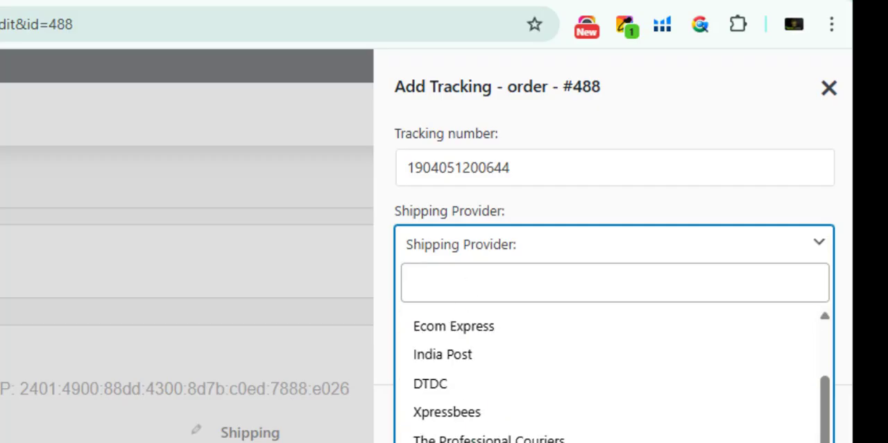
pyautogui.scroll(3, 569, 393)
pyautogui.scroll(-2, 455, 364)
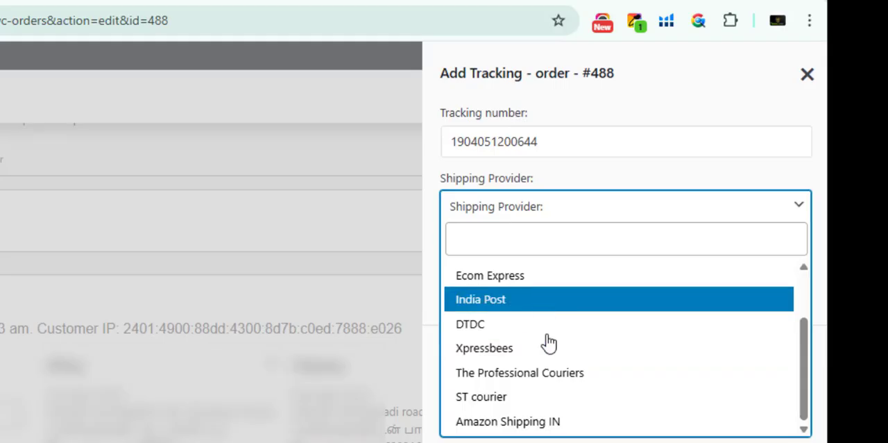
pyautogui.click(488, 394)
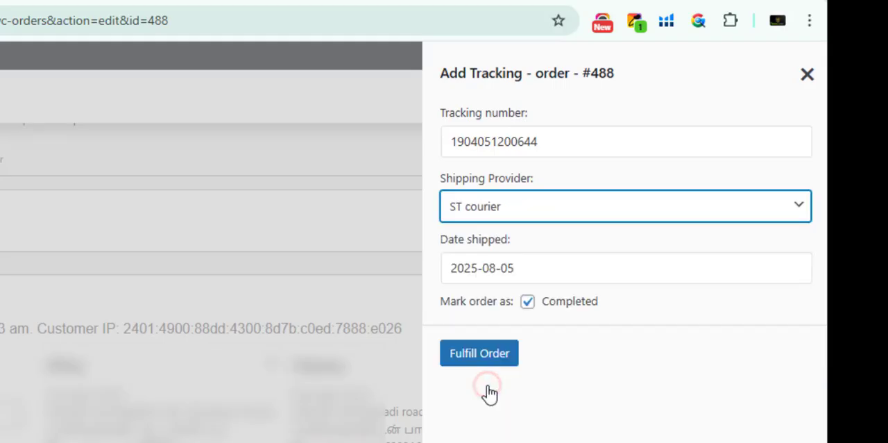
# Step: Change the shipping provider to Delhivery and fulfill the order with it marked as Completed
pyautogui.click(517, 220)
pyautogui.scroll(5, 535, 326)
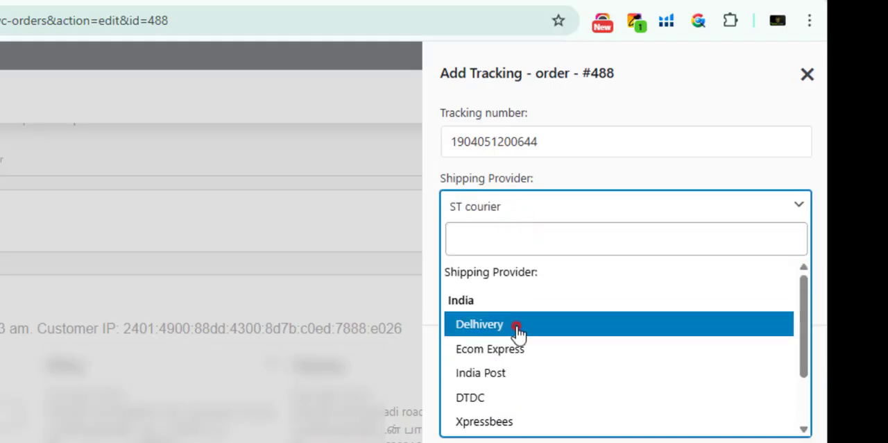
pyautogui.click(513, 324)
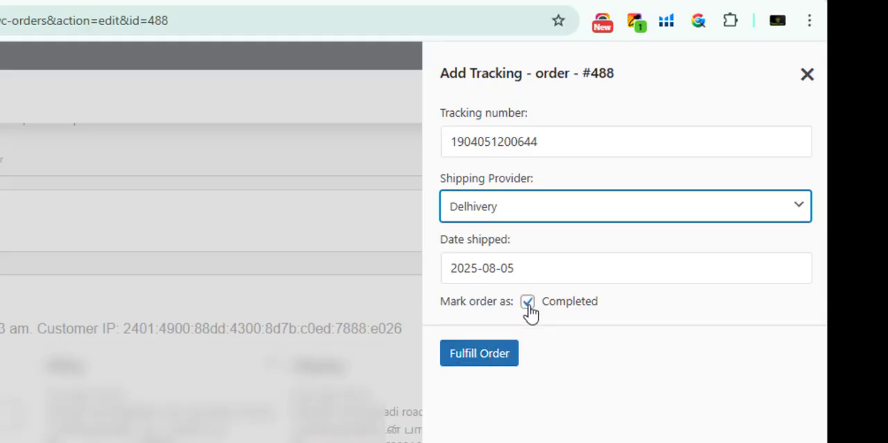
pyautogui.click(511, 361)
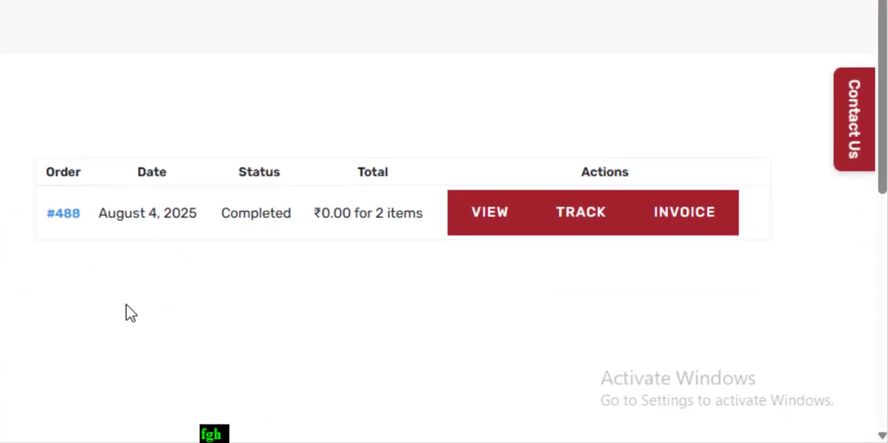
# Step: Test tracking the completed order from the customer's My account orders list, checking the Delhivery tracking page it links to
pyautogui.click(581, 226)
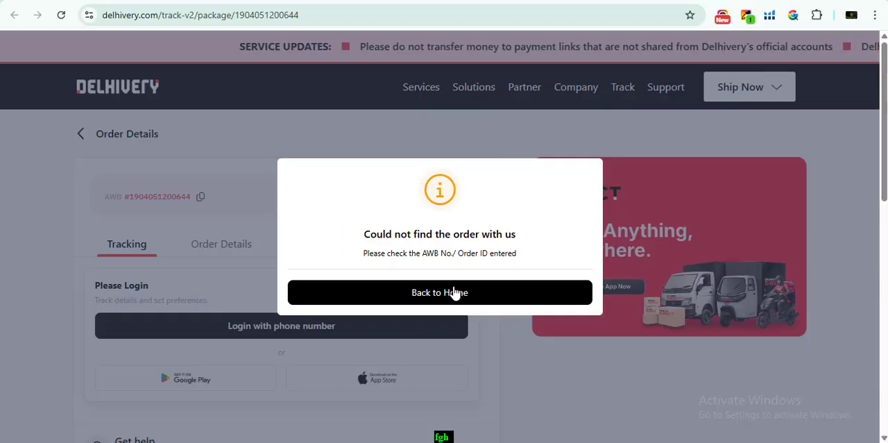
pyautogui.click(478, 293)
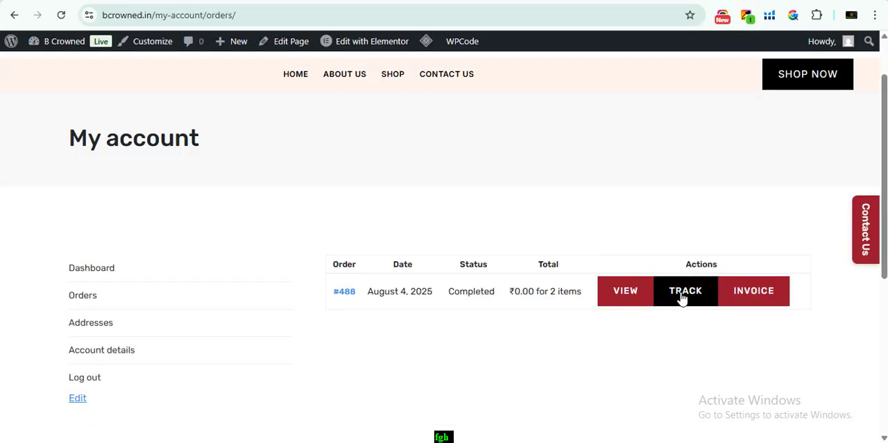
pyautogui.click(683, 297)
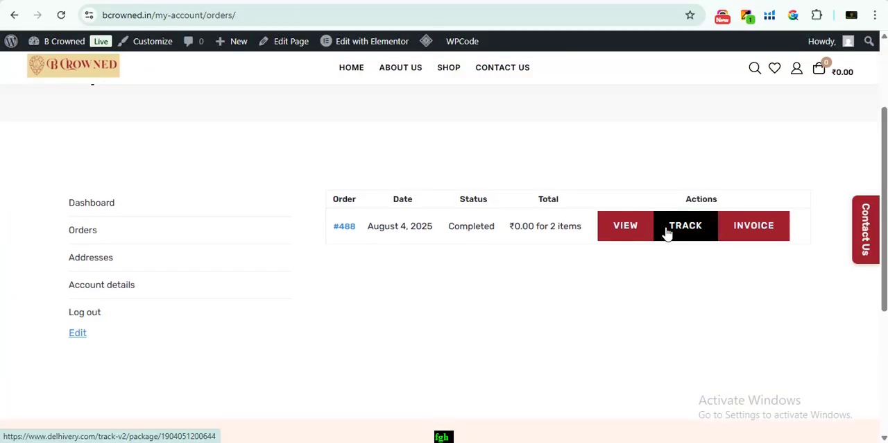
pyautogui.scroll(1, 340, 259)
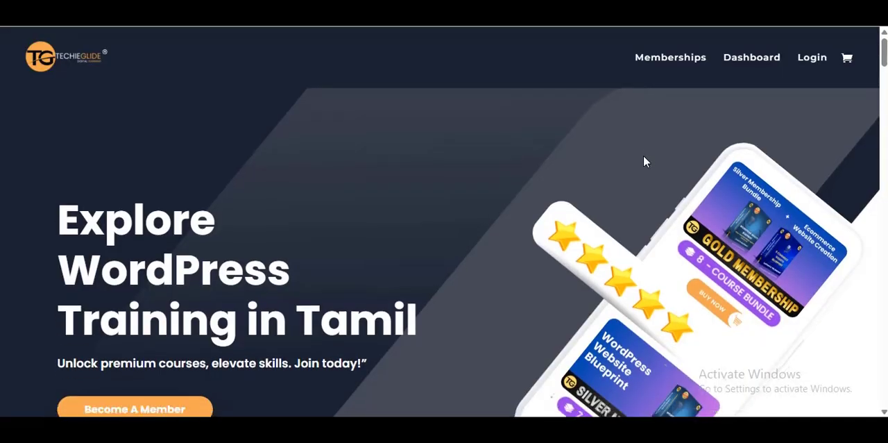
pyautogui.scroll(-3, 643, 154)
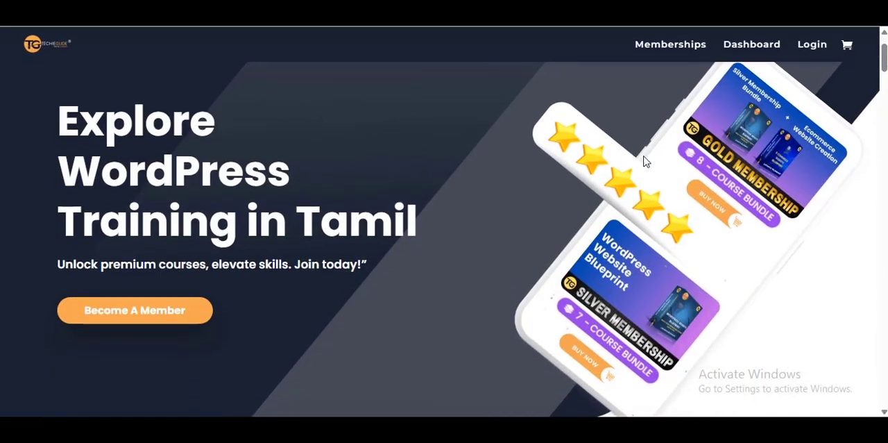
pyautogui.scroll(-5, 643, 161)
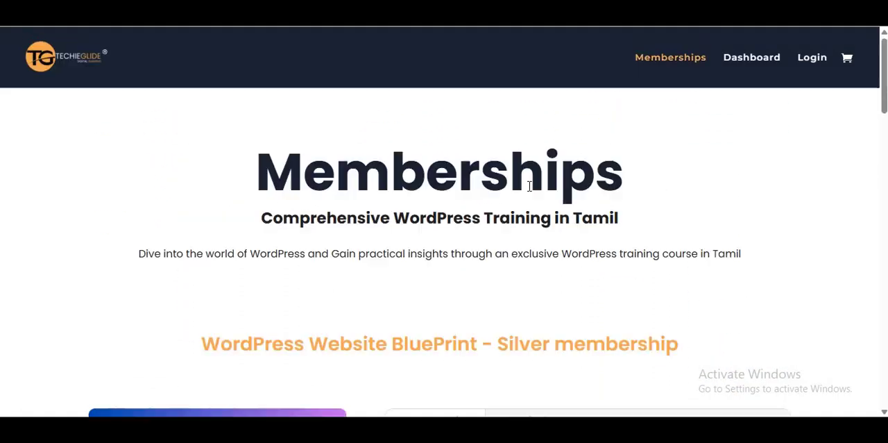
pyautogui.scroll(-6, 530, 184)
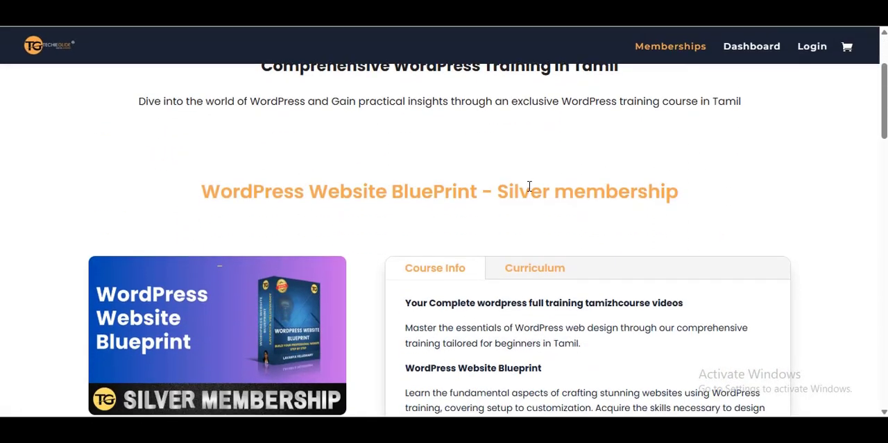
pyautogui.scroll(-7, 504, 287)
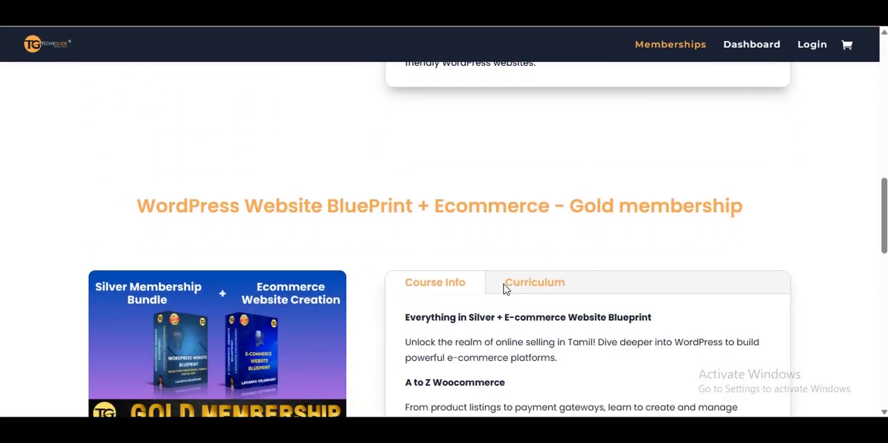
pyautogui.scroll(5, 504, 284)
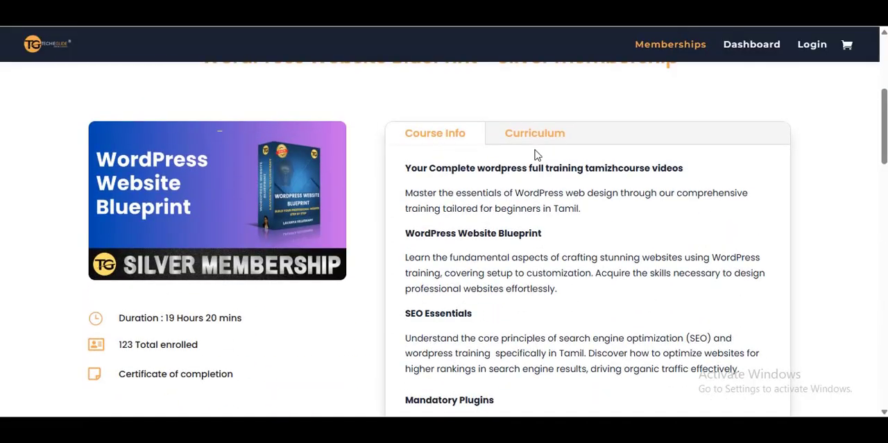